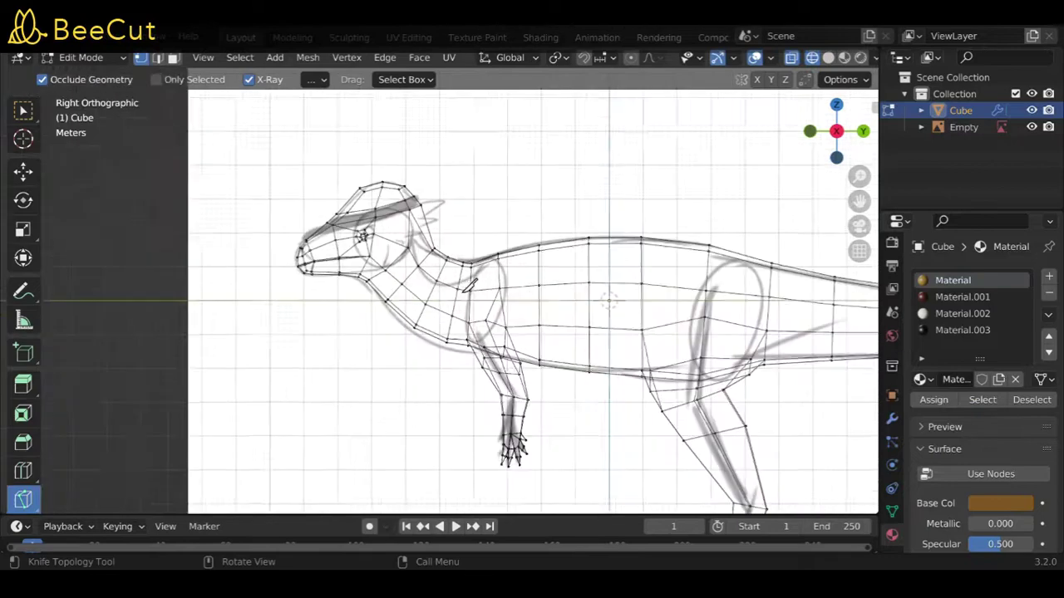
Begin knife cuts on the dinosaur's neck, starting at the neck vertex and again lower on the neck.
scroll(378, 216, "up", 2)
left_click(380, 201)
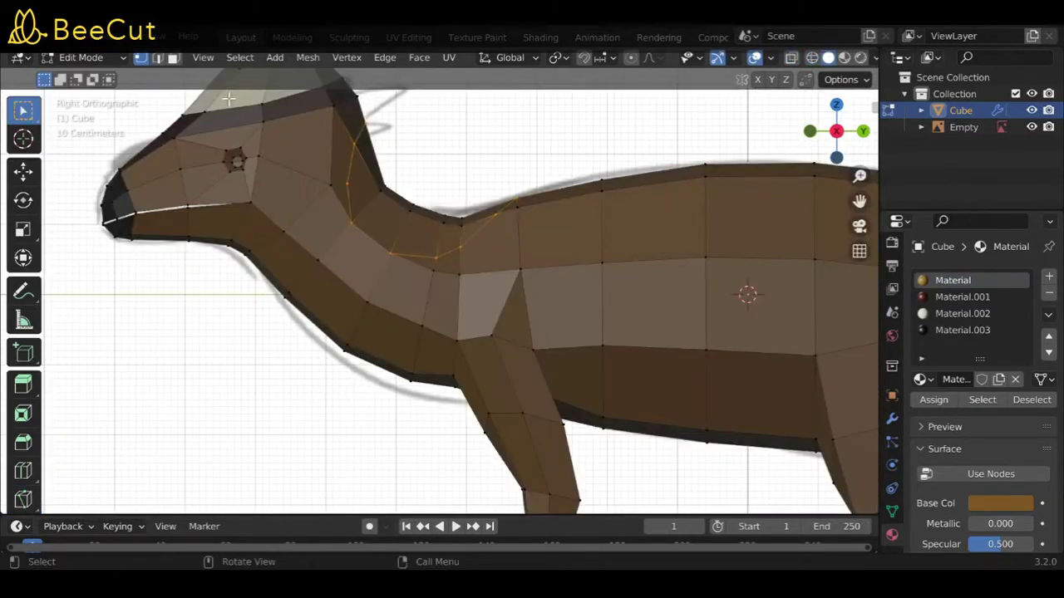
scroll(366, 335, "down", 5)
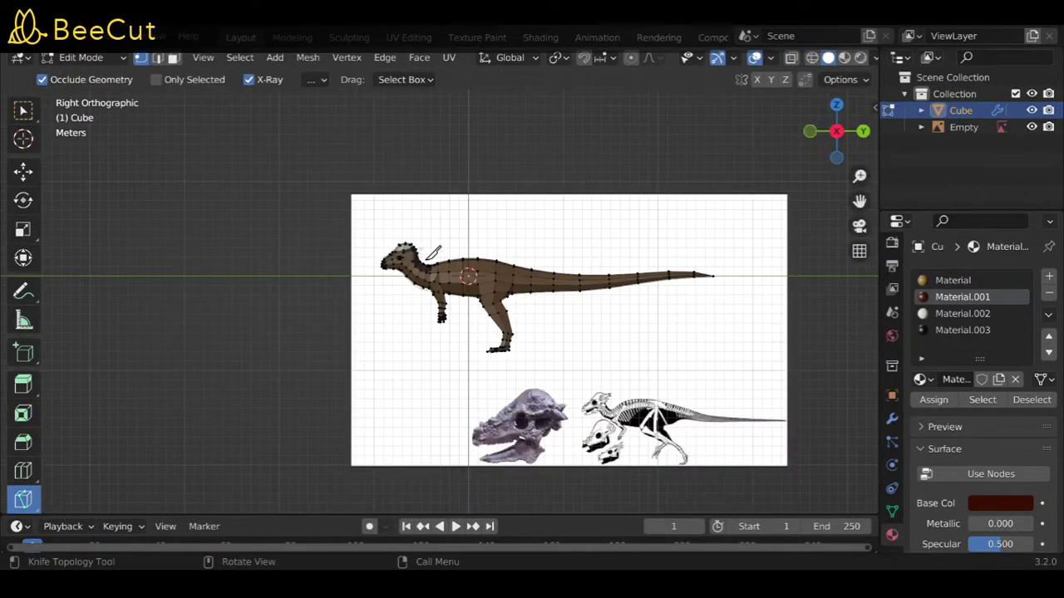
scroll(432, 253, "up", 8)
left_click(446, 312)
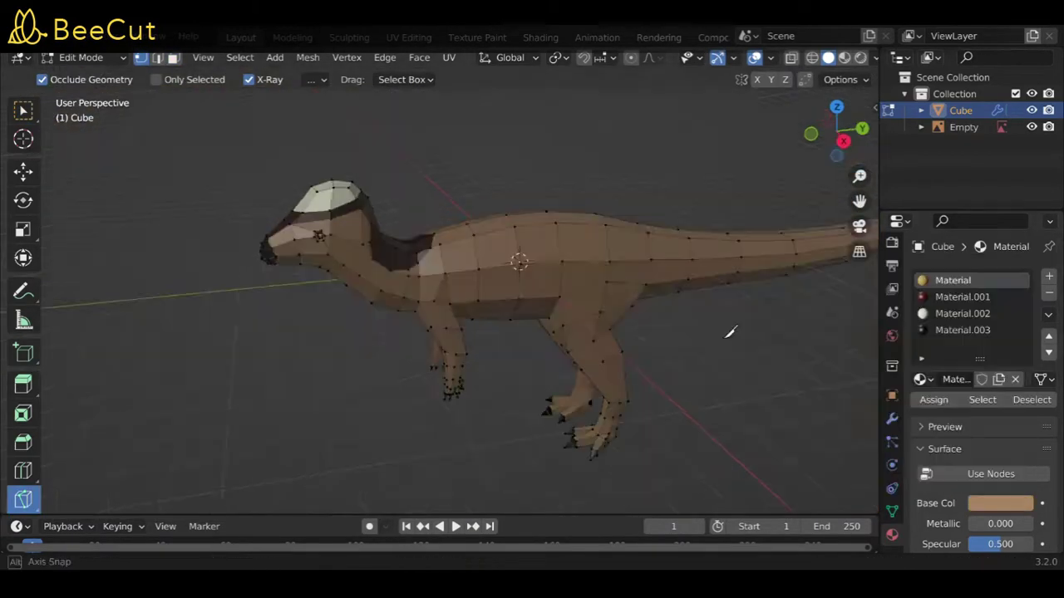
Adjust Material.001's dark red stripe colour with its HSV picker, checking the body from new angles.
middle_click_drag(731, 331, 677, 297)
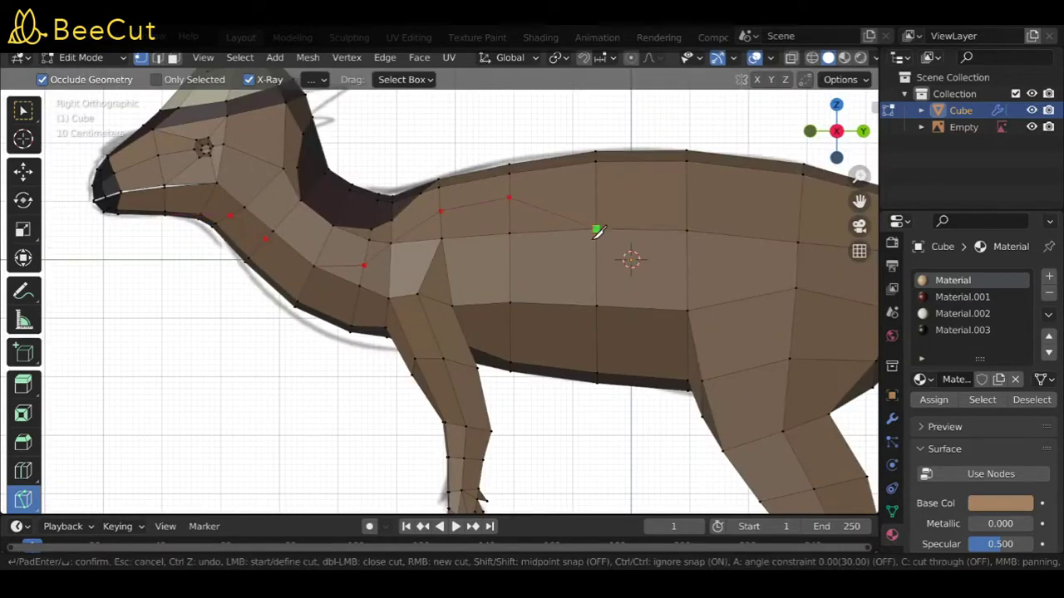
middle_click_drag(255, 267, 205, 215)
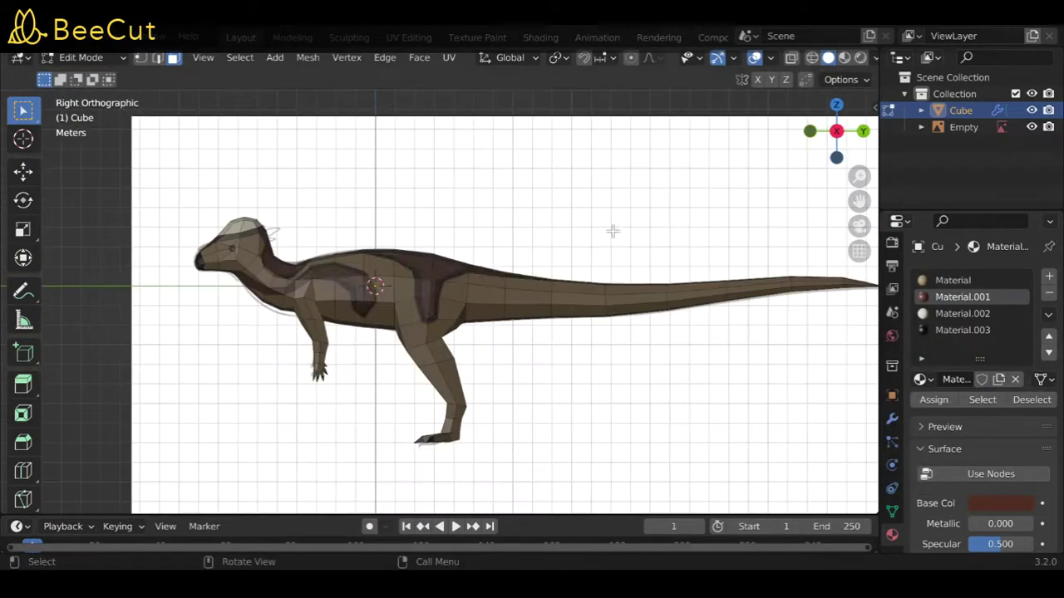
left_click(993, 504)
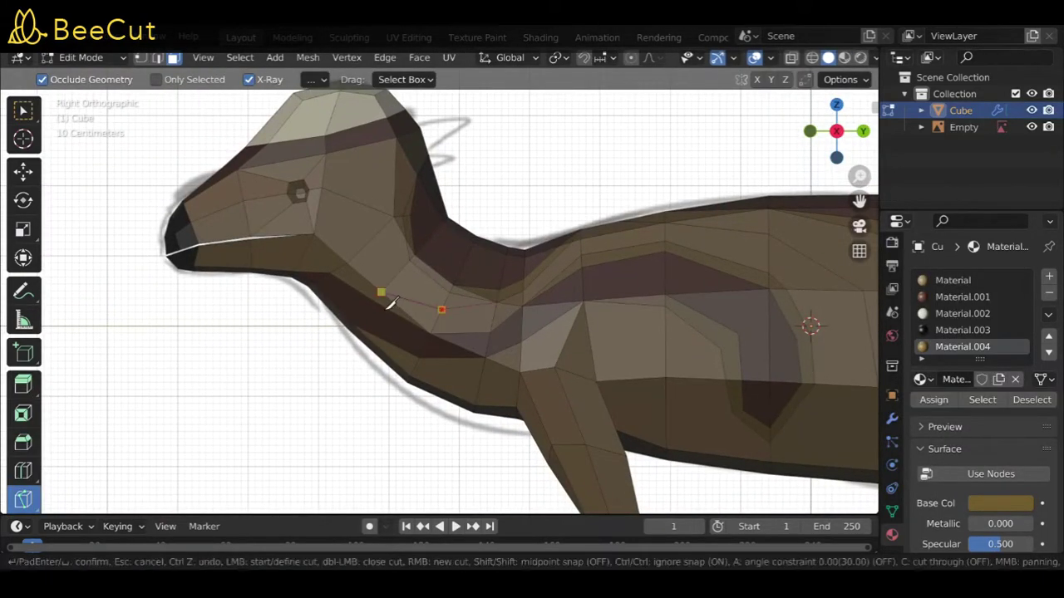
middle_click_drag(441, 310, 434, 329)
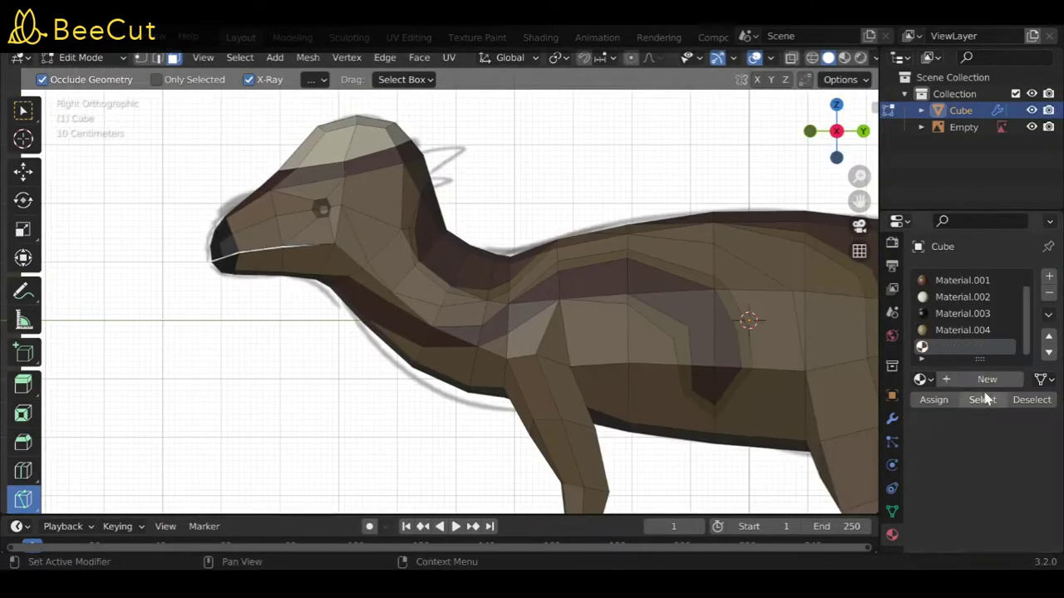